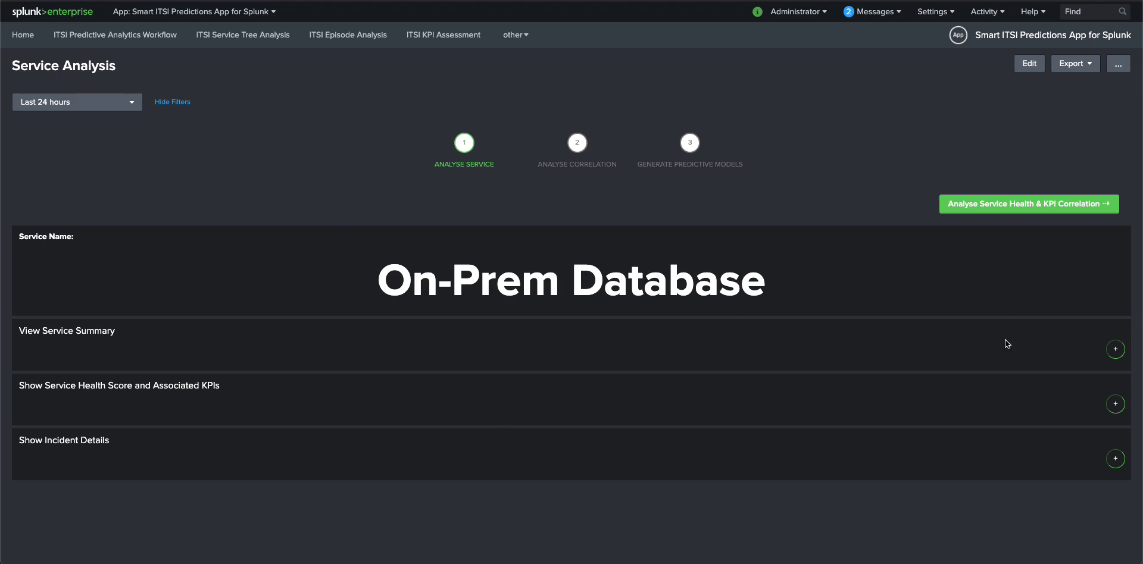
- Expand On-Prem Database's service summary and read its severity pie: 1,377 normal, 90 low
click(1115, 349)
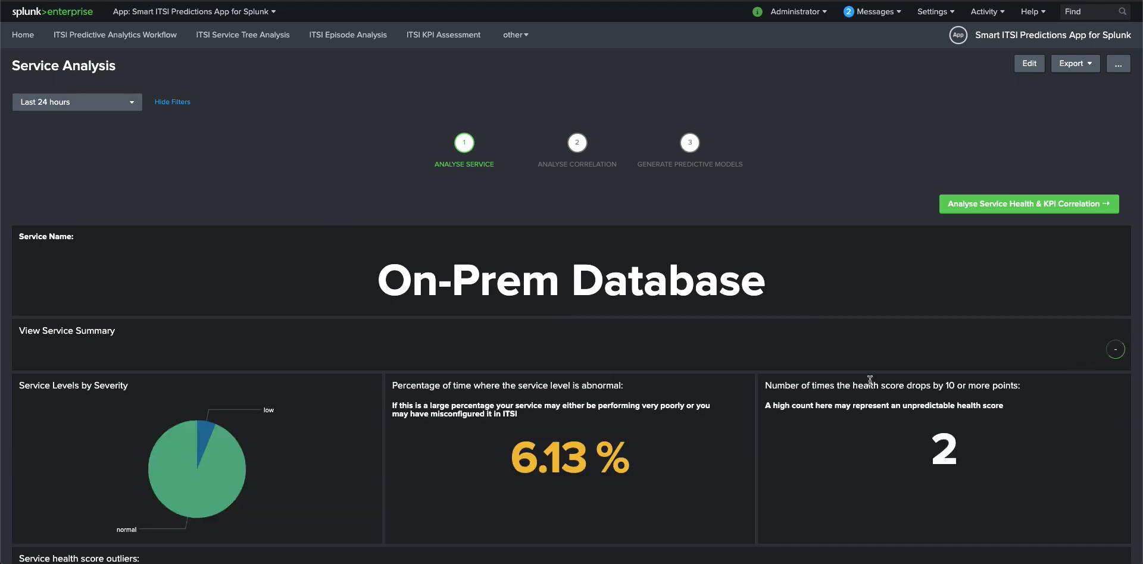
scroll(870, 380, down, 5)
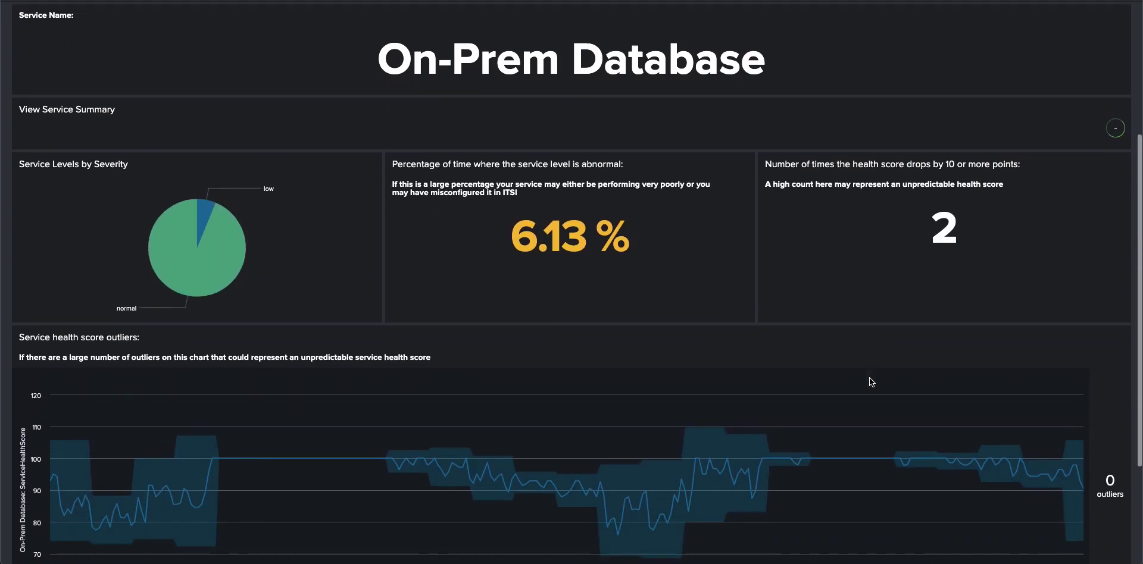
mouse_move(236, 266)
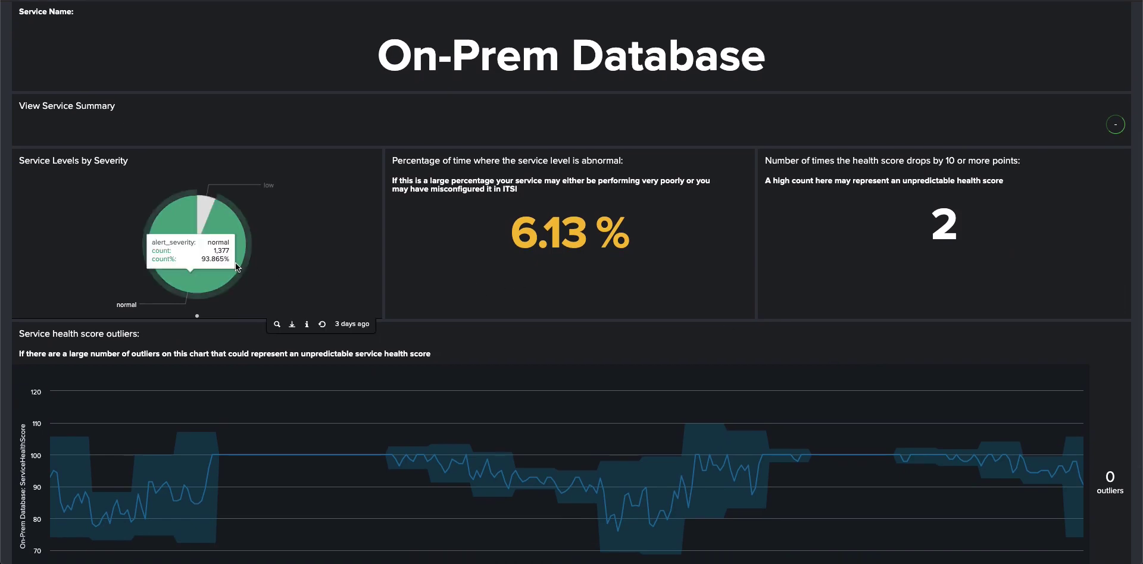
scroll(236, 265, up, 4)
scroll(275, 272, down, 2)
mouse_move(231, 341)
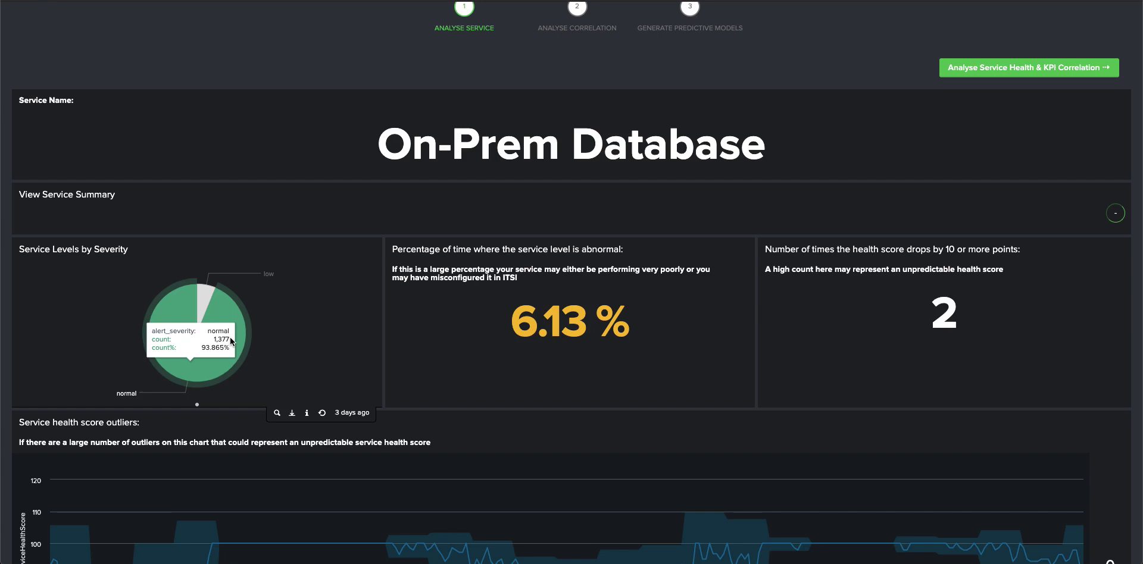
mouse_move(202, 296)
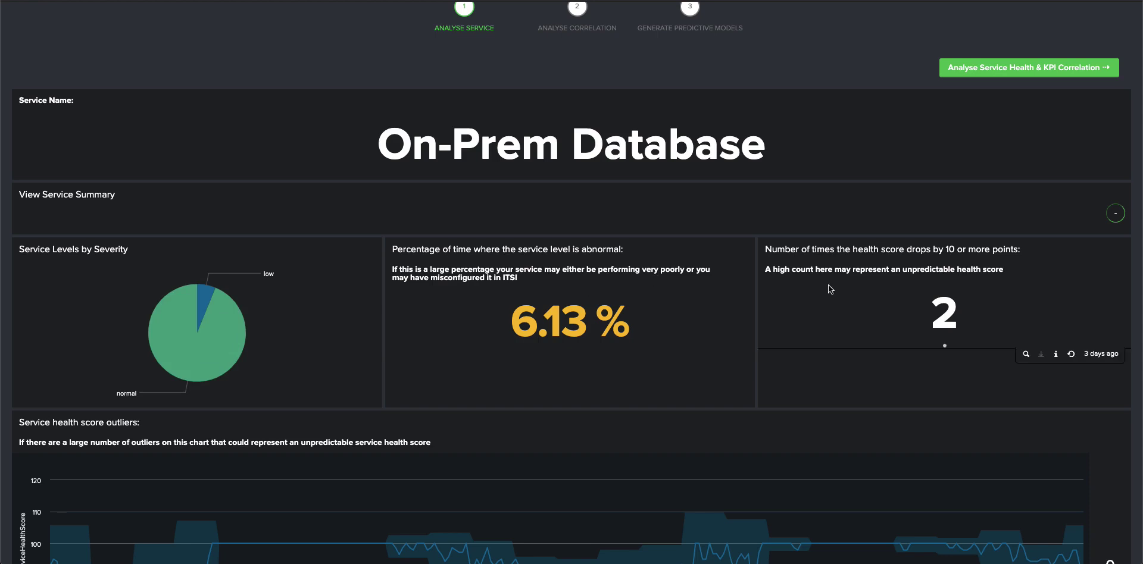
- Scroll down to the service health score outliers chart showing 0 outliers over 24 hours
scroll(829, 286, down, 3)
scroll(920, 205, down, 2)
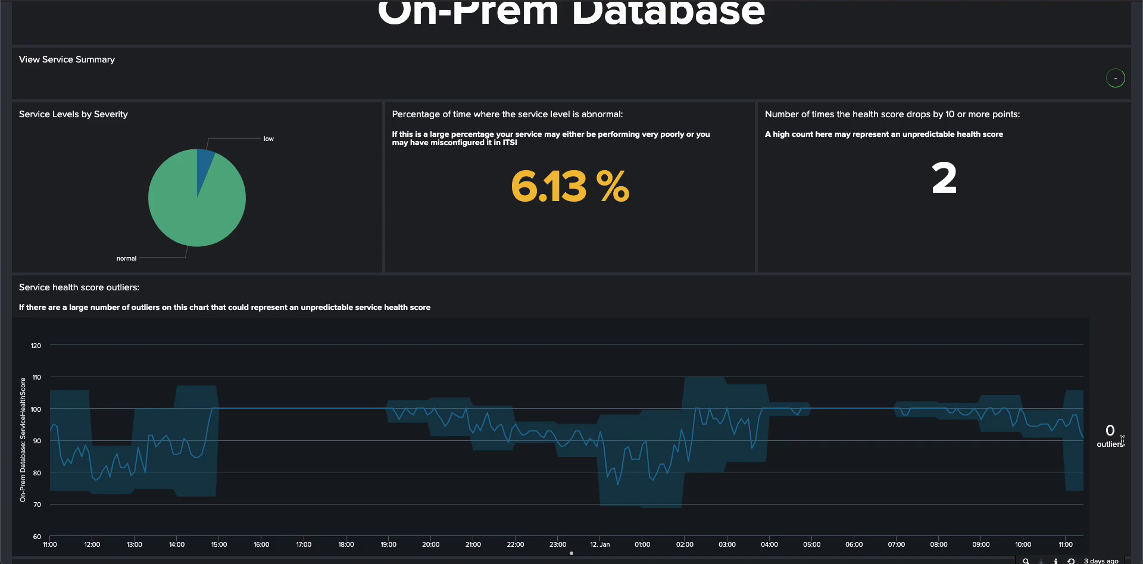
scroll(1121, 441, down, 2)
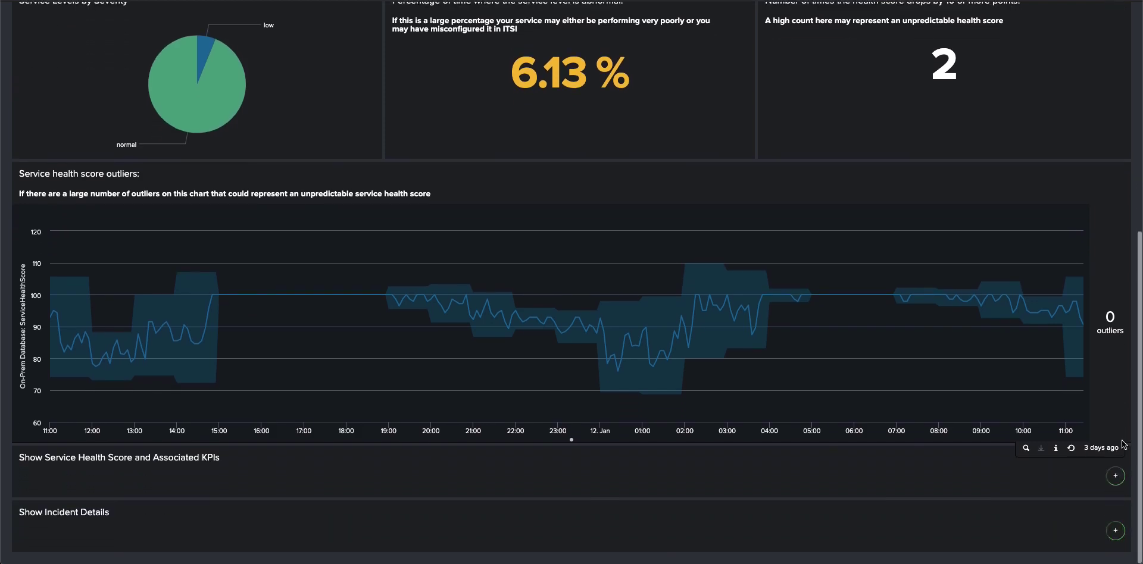
click(1115, 478)
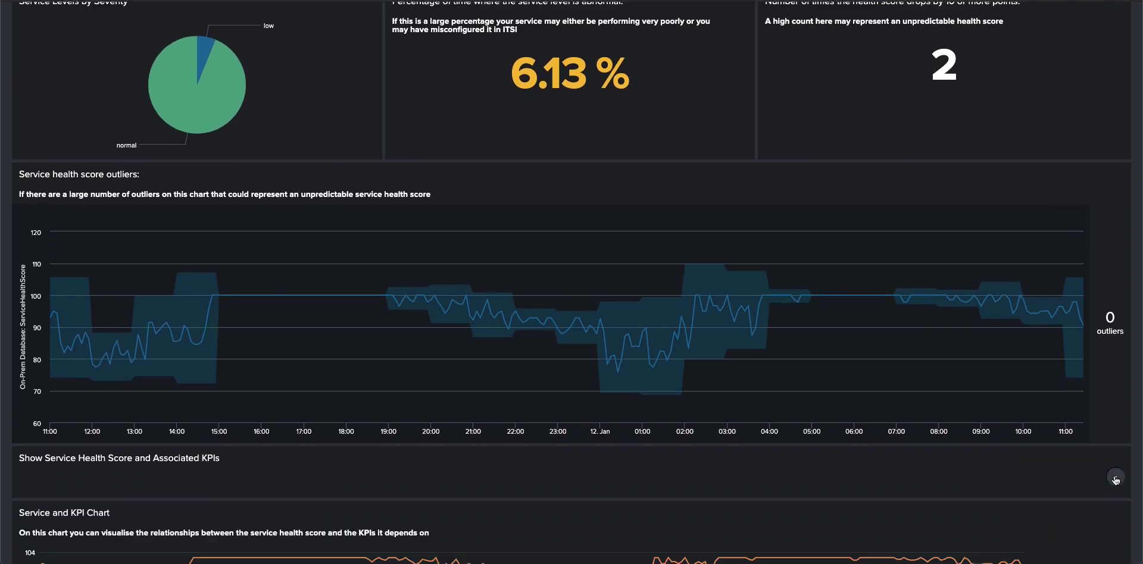
scroll(1115, 476, down, 5)
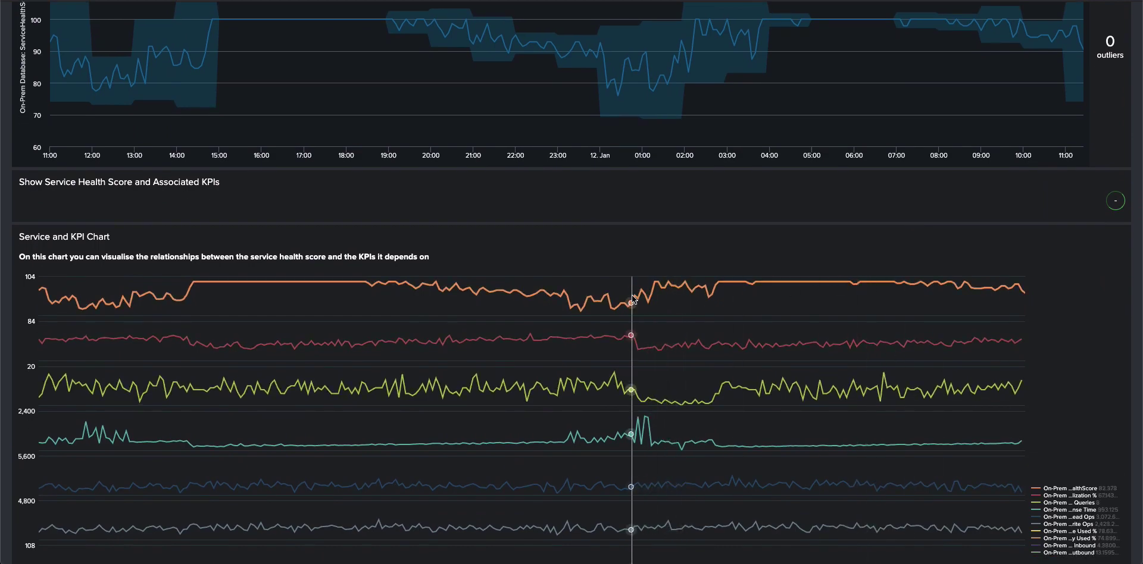
scroll(634, 299, down, 1)
scroll(633, 299, down, 3)
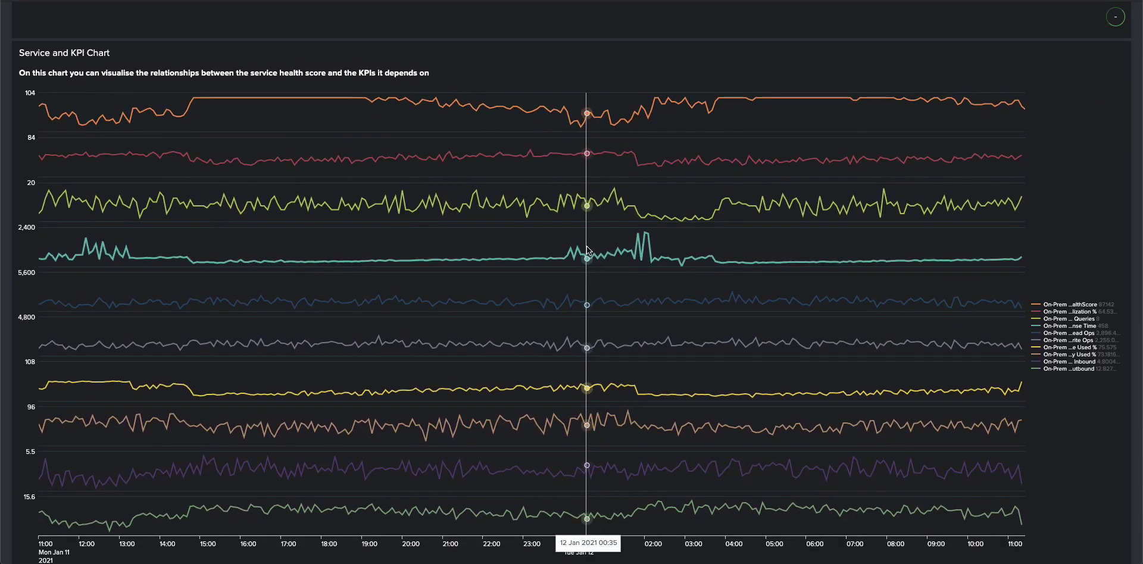
scroll(587, 245, up, 1)
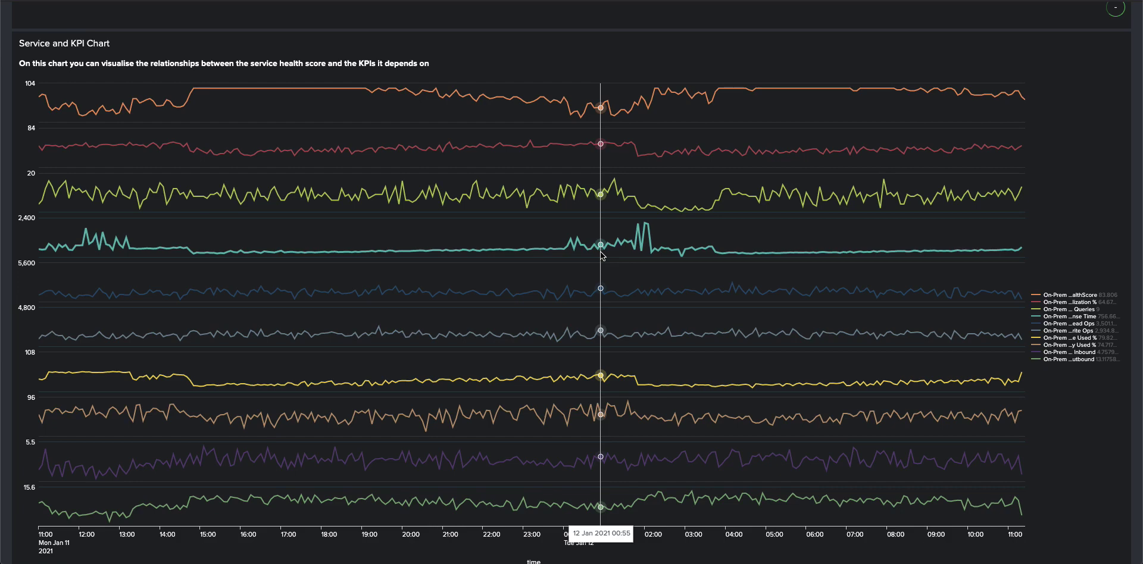
scroll(601, 255, up, 15)
scroll(600, 251, up, 1)
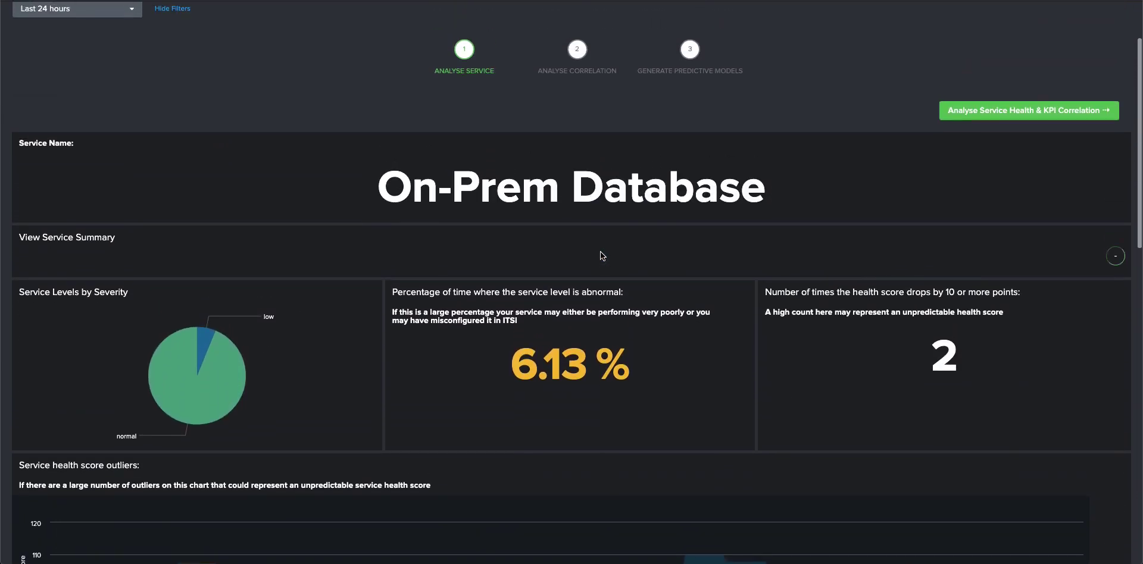
scroll(600, 251, up, 2)
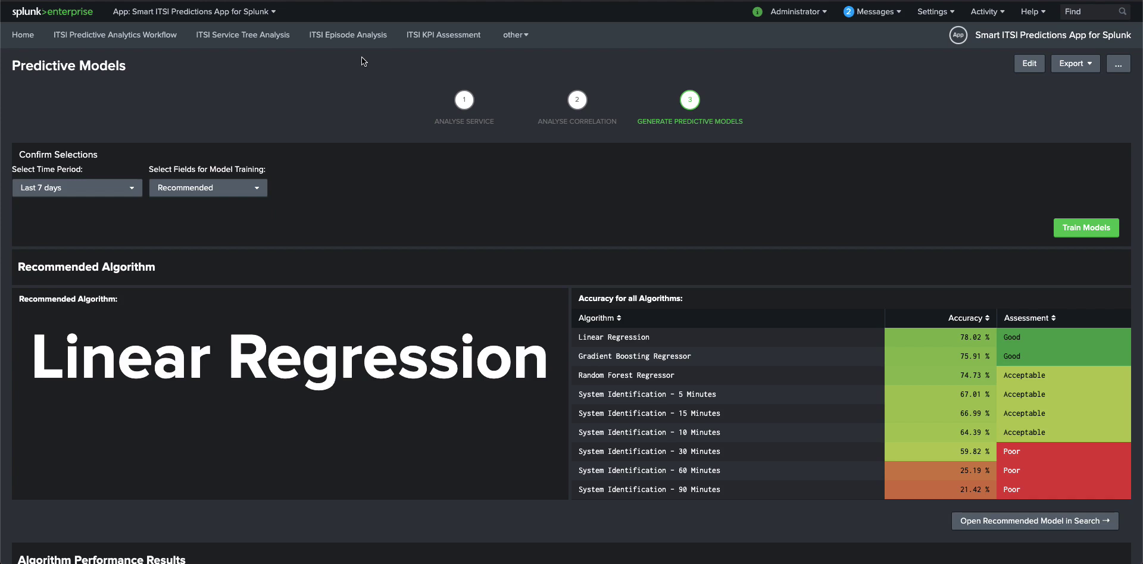
- Keep the model-training field selection on Recommended
click(242, 195)
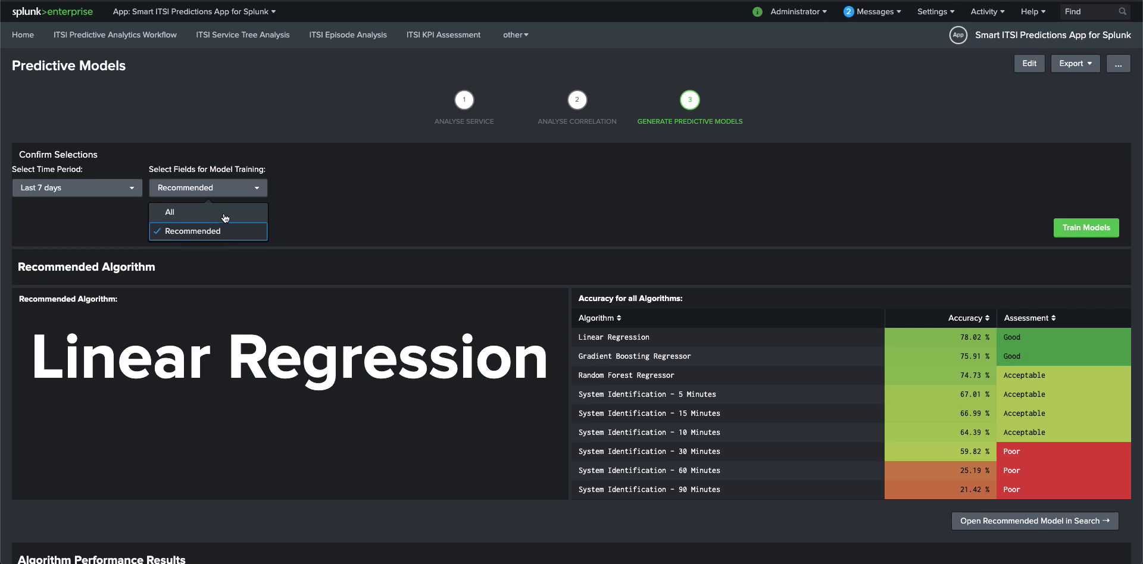
click(355, 190)
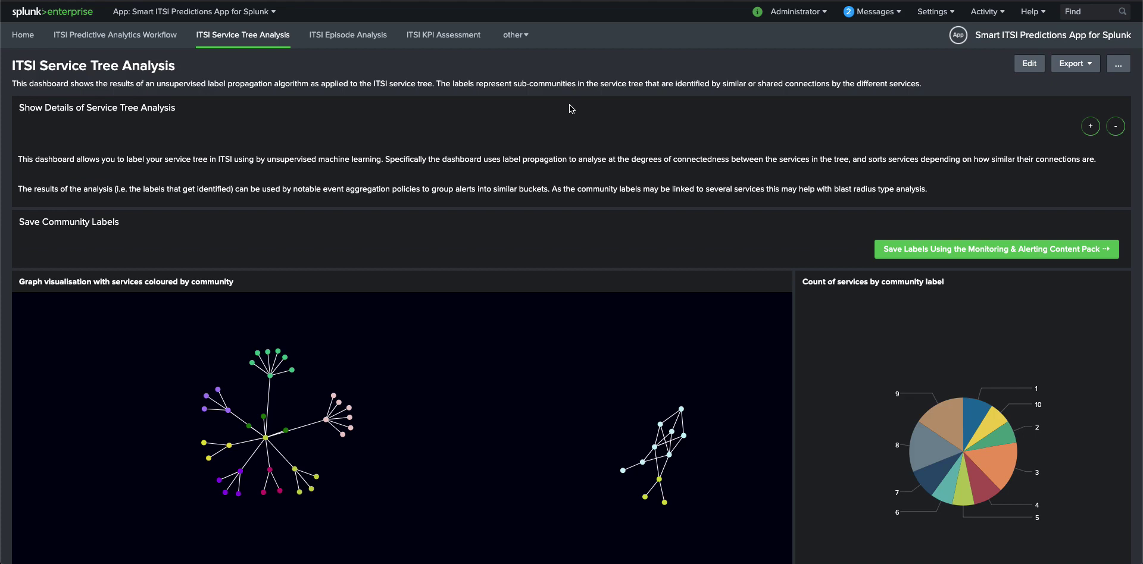
- Collapse the Show Details of Service Tree Analysis panel
click(1115, 127)
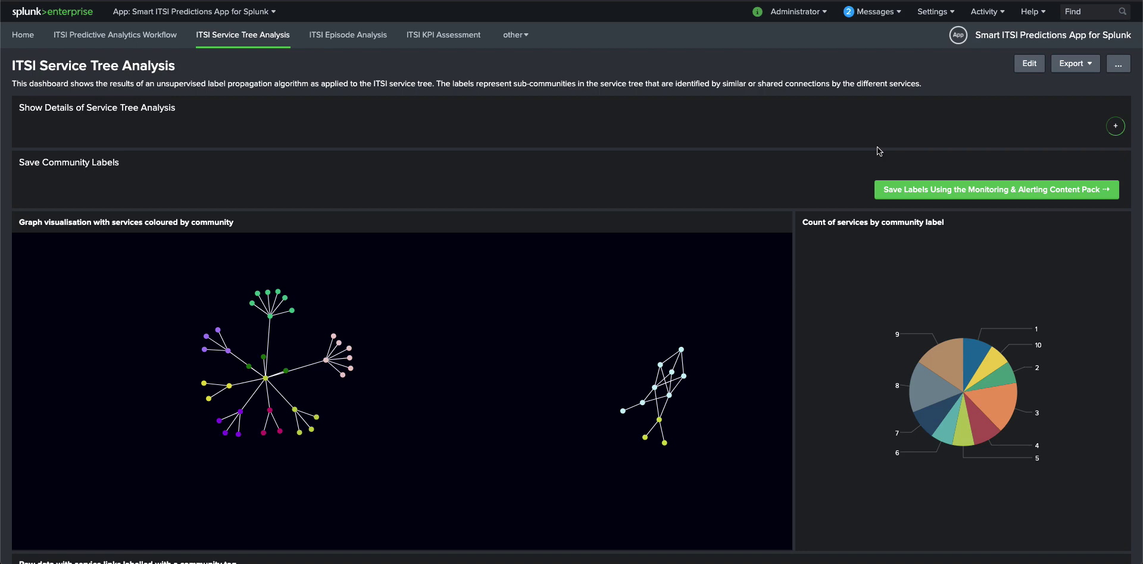
- Scroll to the raw data table and read service labels on the community graph nodes
scroll(762, 171, down, 3)
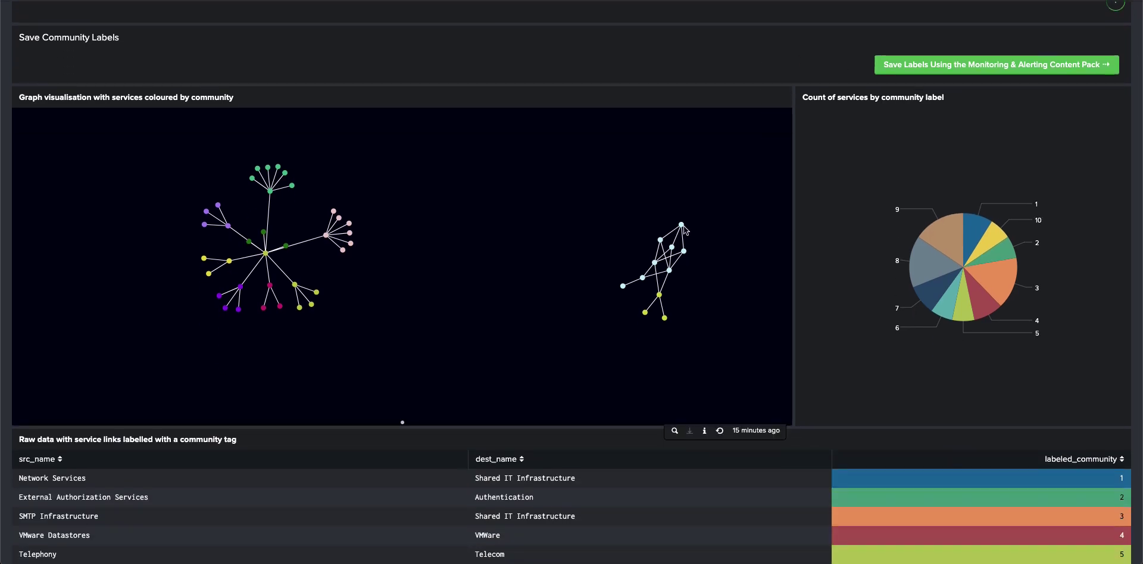
mouse_move(682, 229)
mouse_move(646, 314)
mouse_move(266, 257)
mouse_move(349, 254)
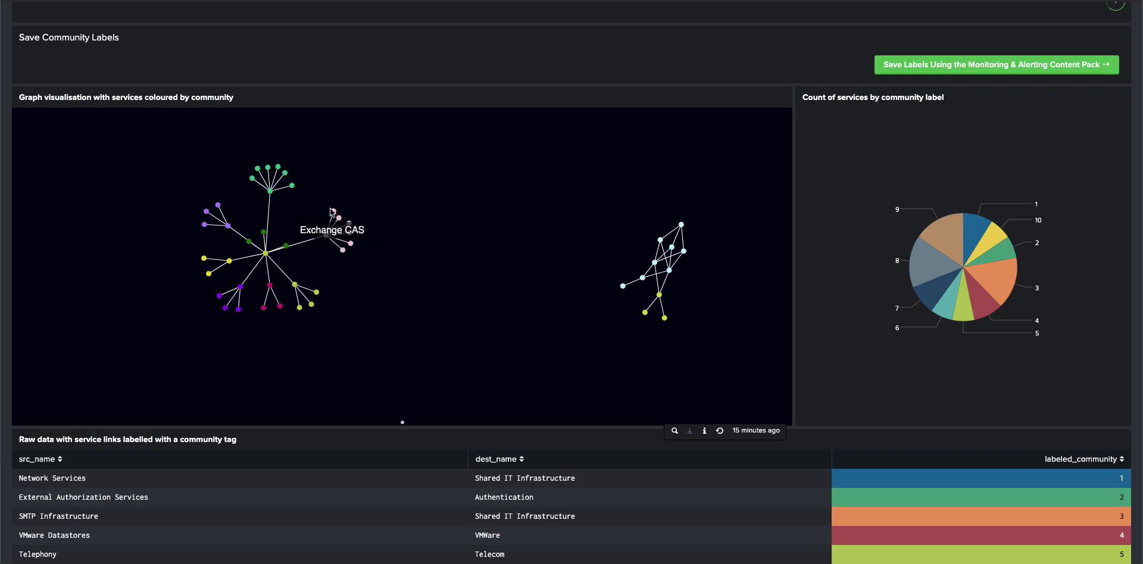
mouse_move(327, 238)
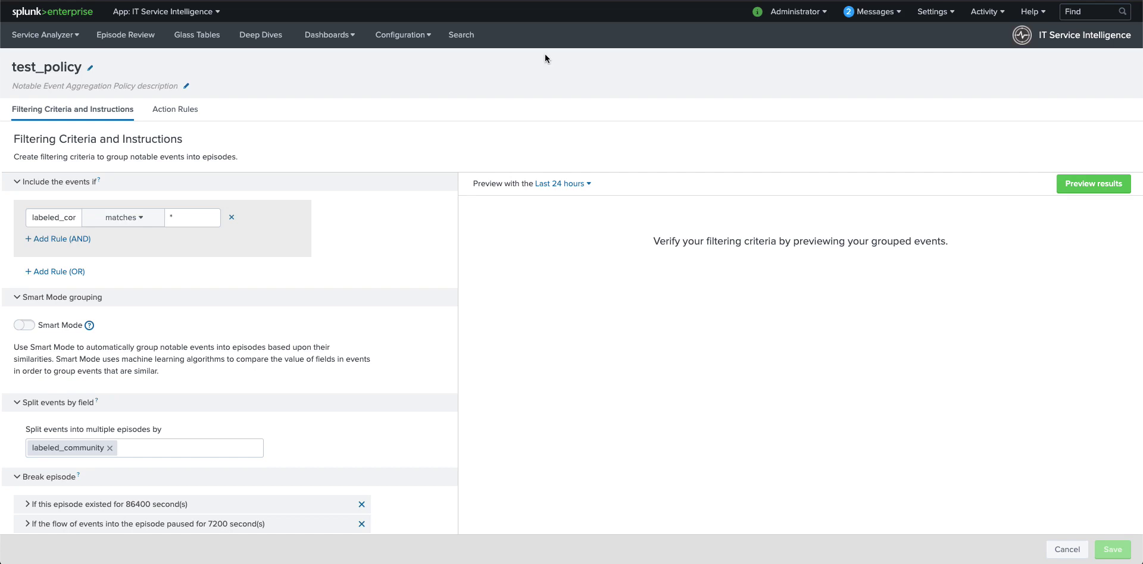
scroll(545, 57, down, 1)
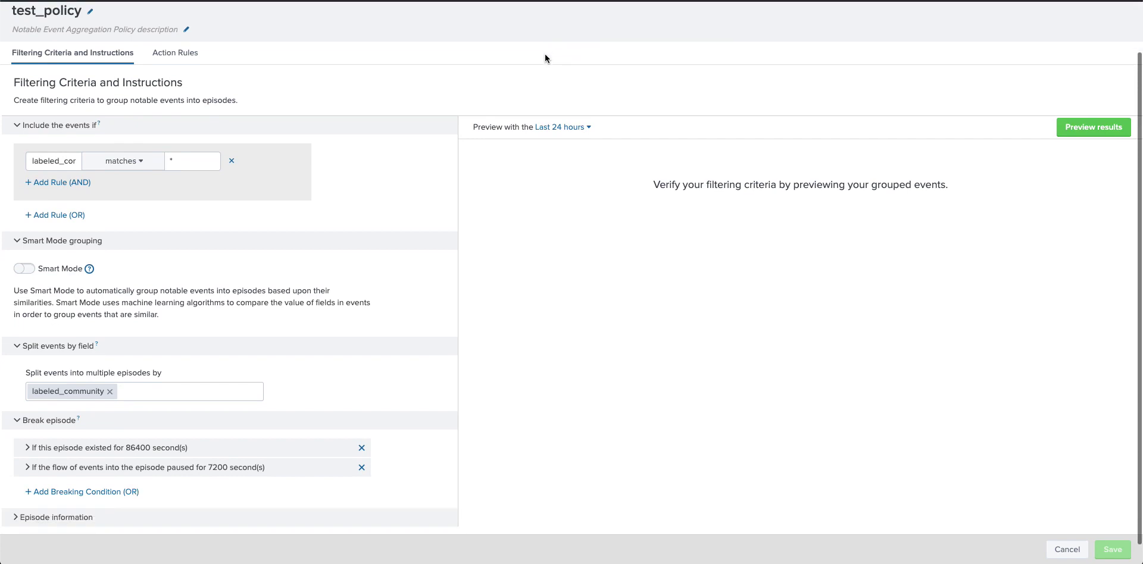
click(55, 161)
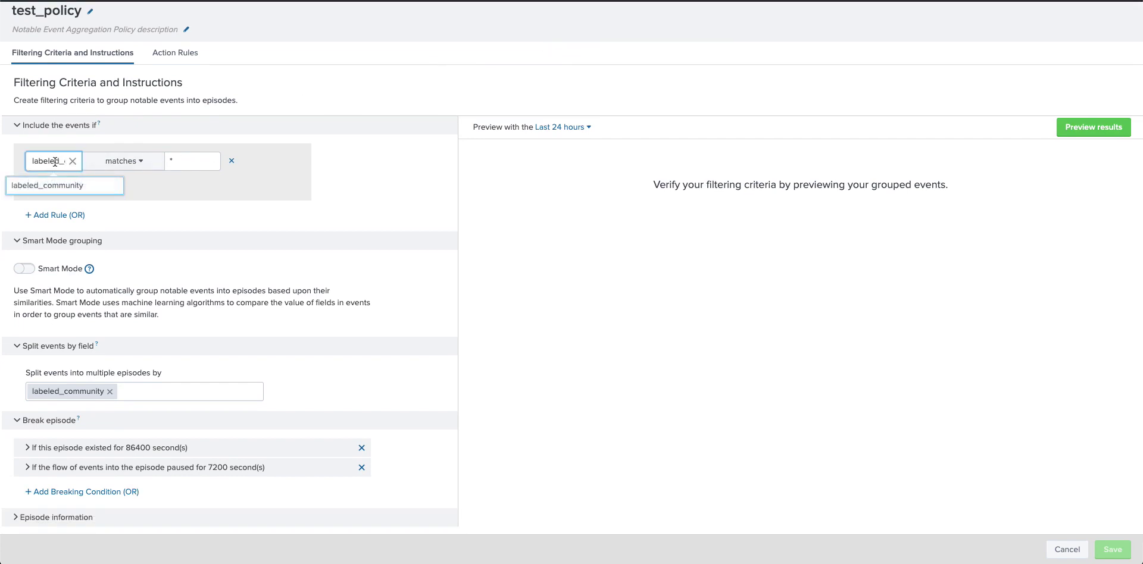
click(207, 268)
scroll(206, 266, down, 1)
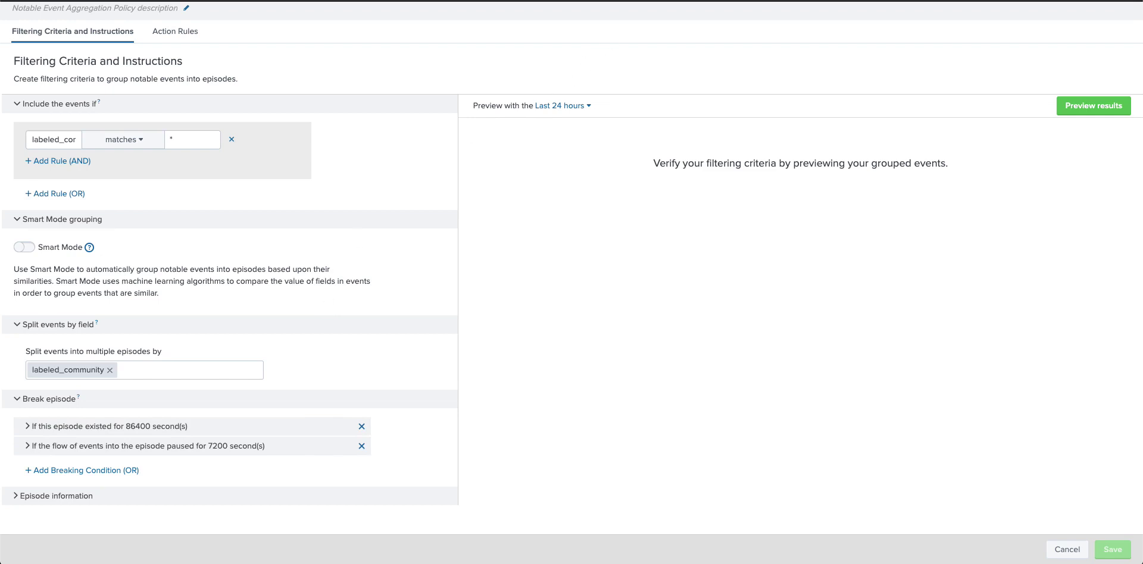
- Expand the policy's Episode information settings and scroll through them
click(282, 498)
scroll(281, 503, down, 2)
scroll(281, 503, down, 3)
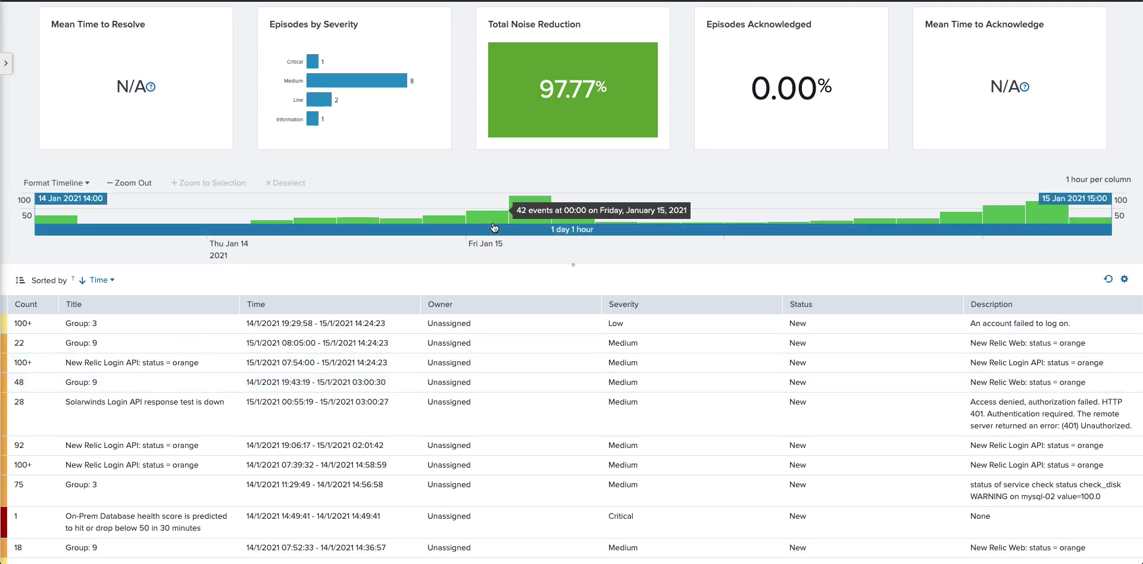
- Open the Group: 9 episode, then scroll down to the Root Cause Analysis section
click(193, 348)
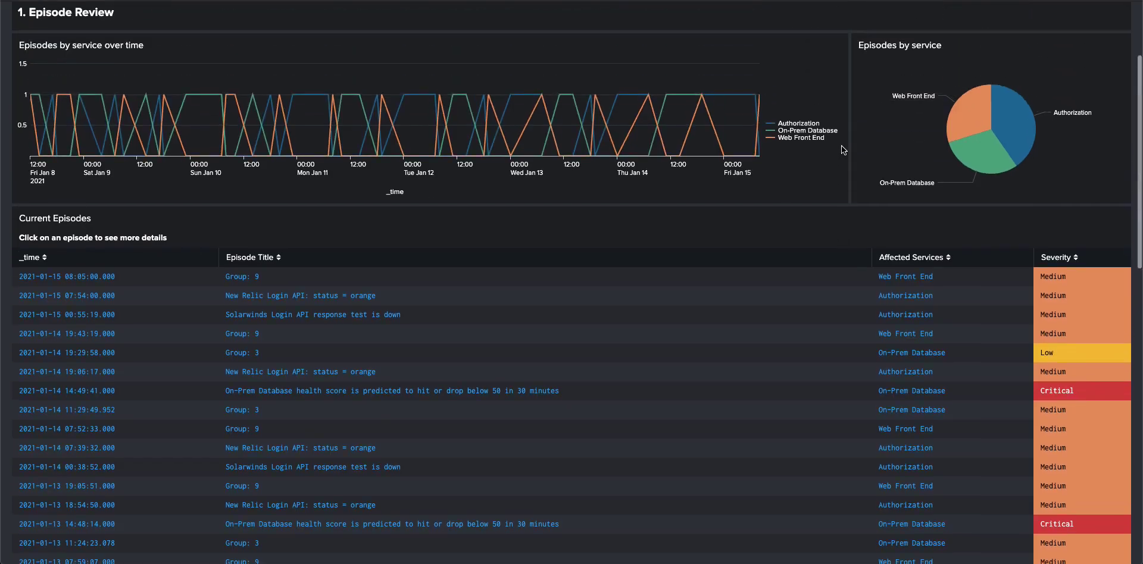
scroll(841, 145, up, 4)
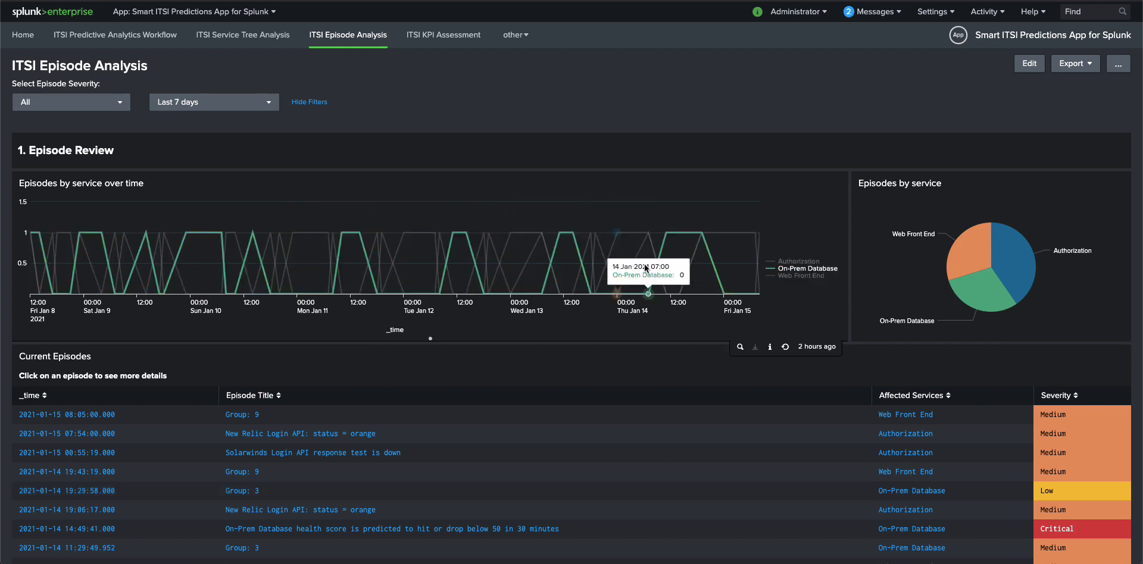
scroll(620, 338, down, 3)
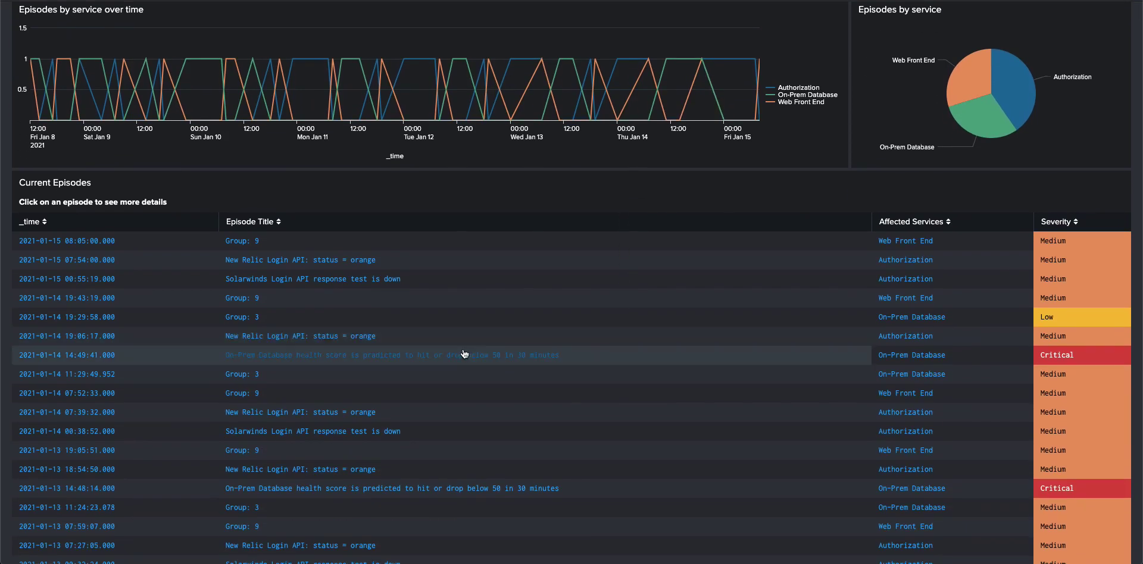
scroll(463, 354, down, 2)
scroll(464, 353, down, 7)
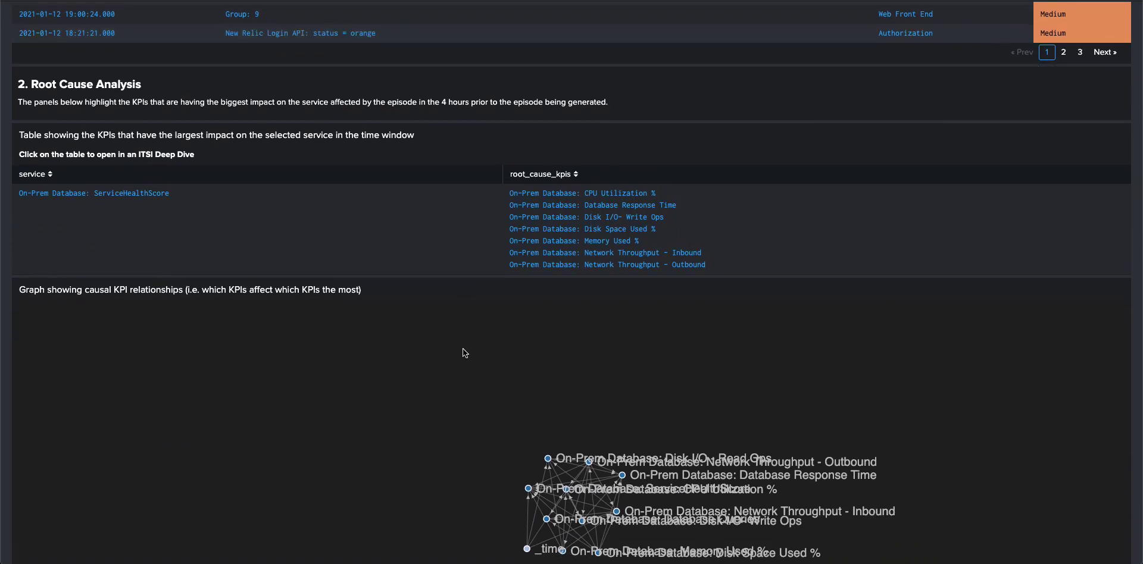
- Drag the On-Prem Database: ServiceHealthScore node out of the causal KPI cluster
scroll(465, 353, down, 1)
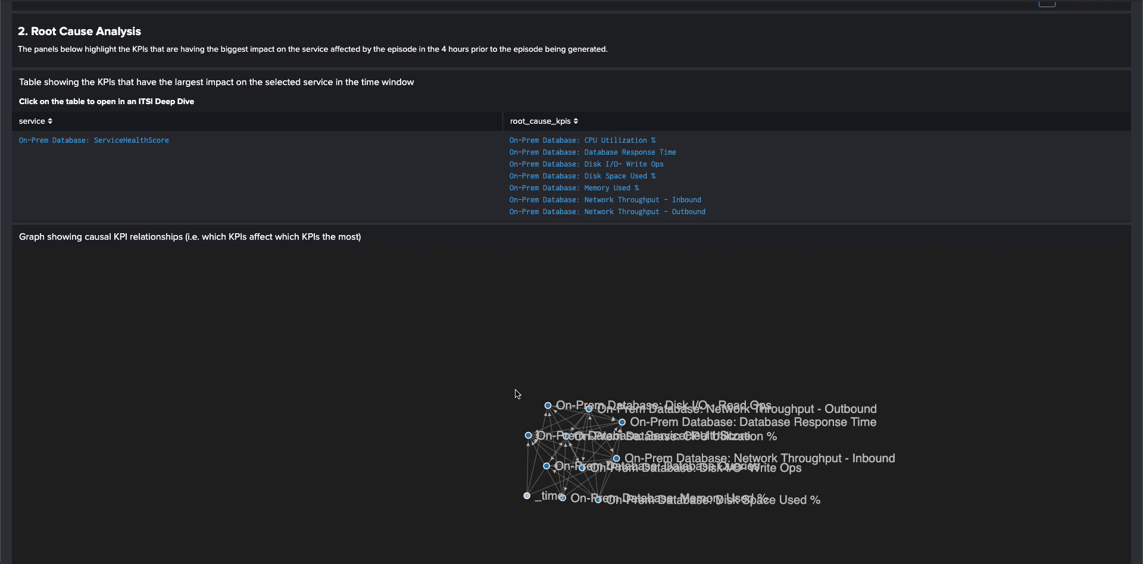
drag(529, 439, 446, 350)
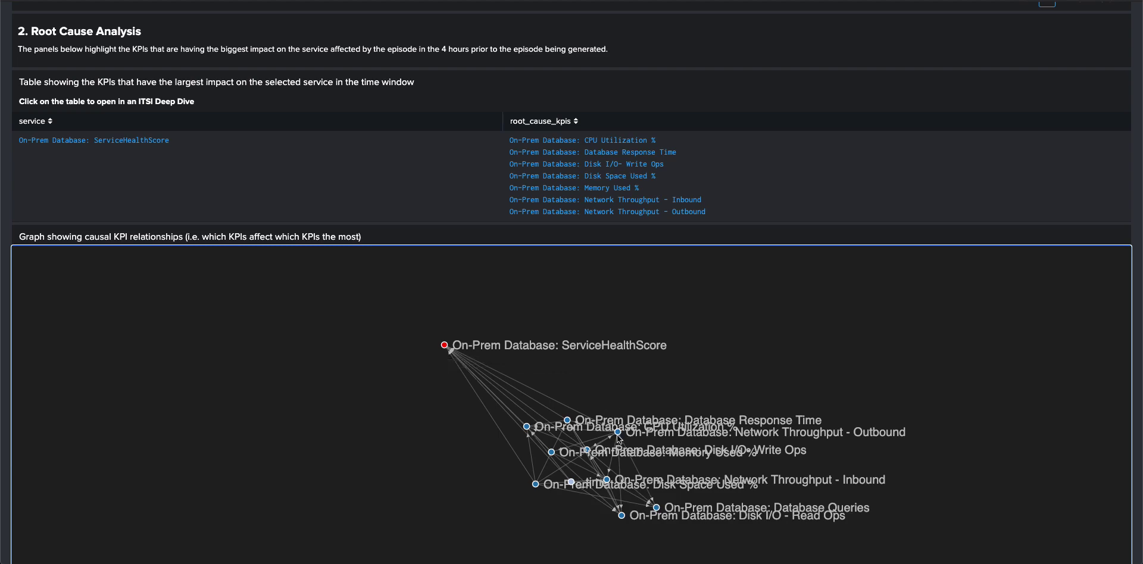
- Move the Network Throughput - Outbound node apart from the other graph nodes
click(617, 435)
drag(617, 435, 663, 378)
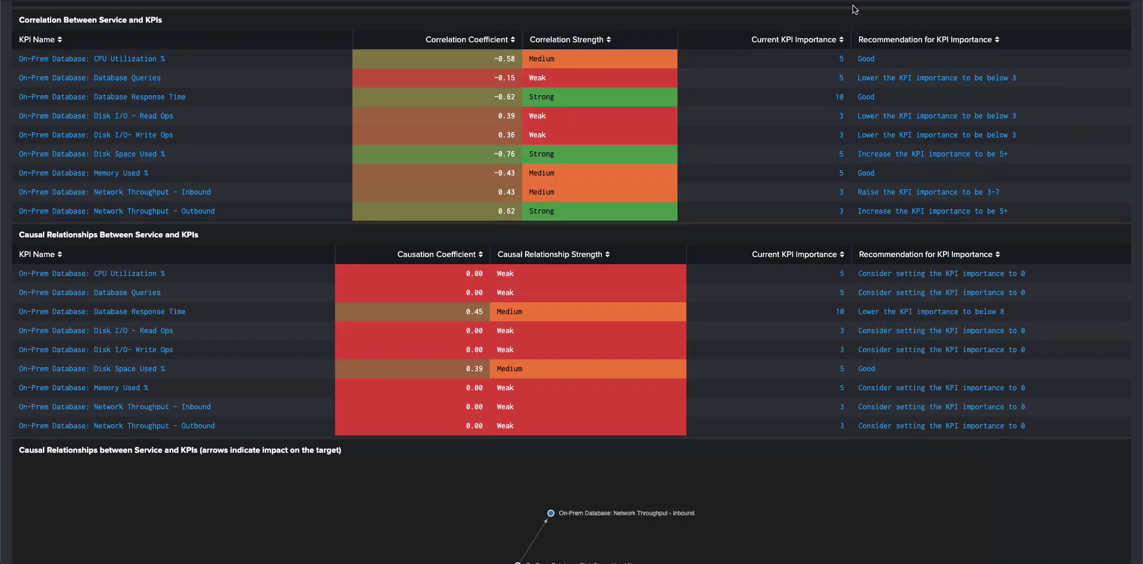
- Scroll the KPI Assessment dashboard past the Correlation and Causal Relationships tables to the causal graph
scroll(750, 75, up, 3)
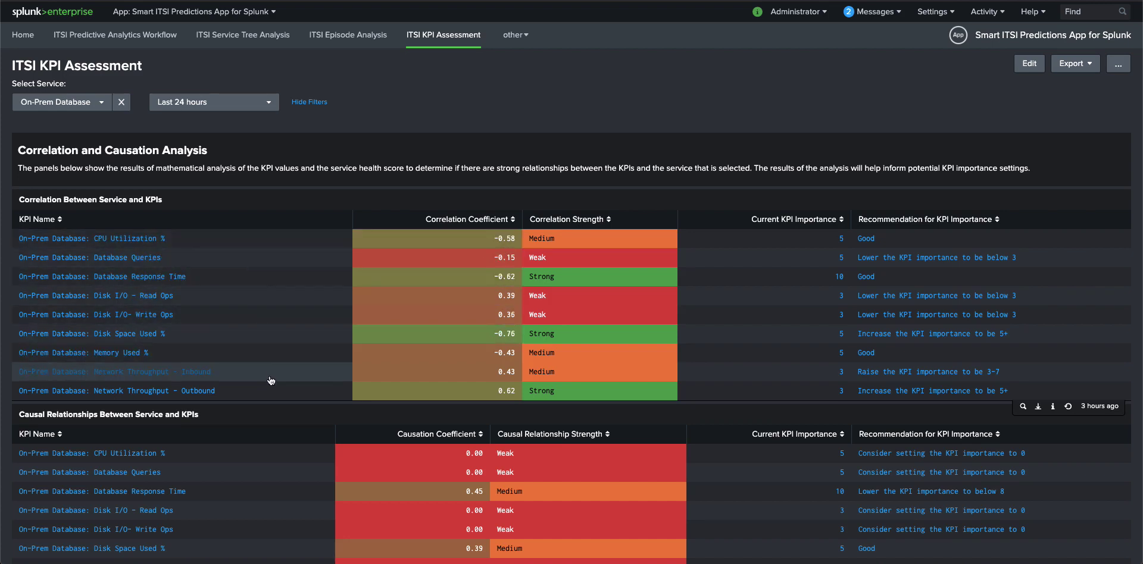
scroll(271, 381, down, 3)
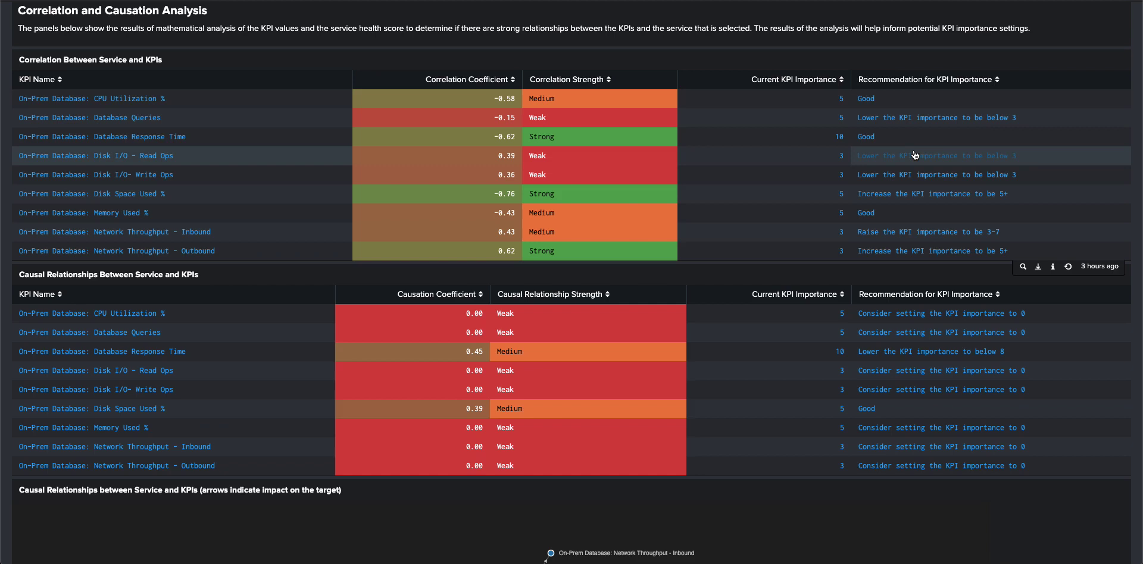
scroll(915, 155, down, 5)
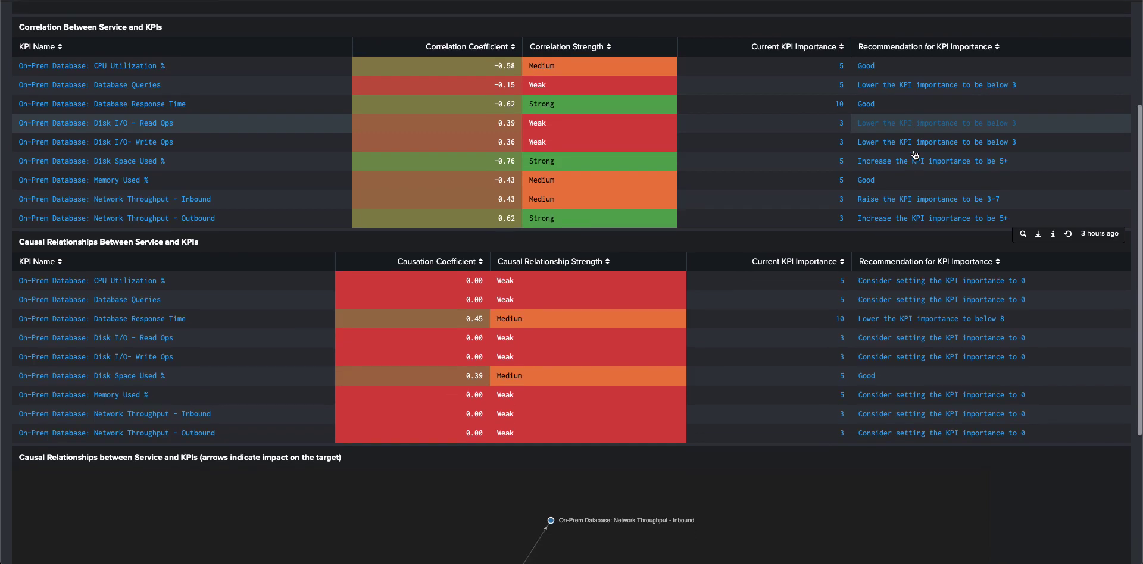